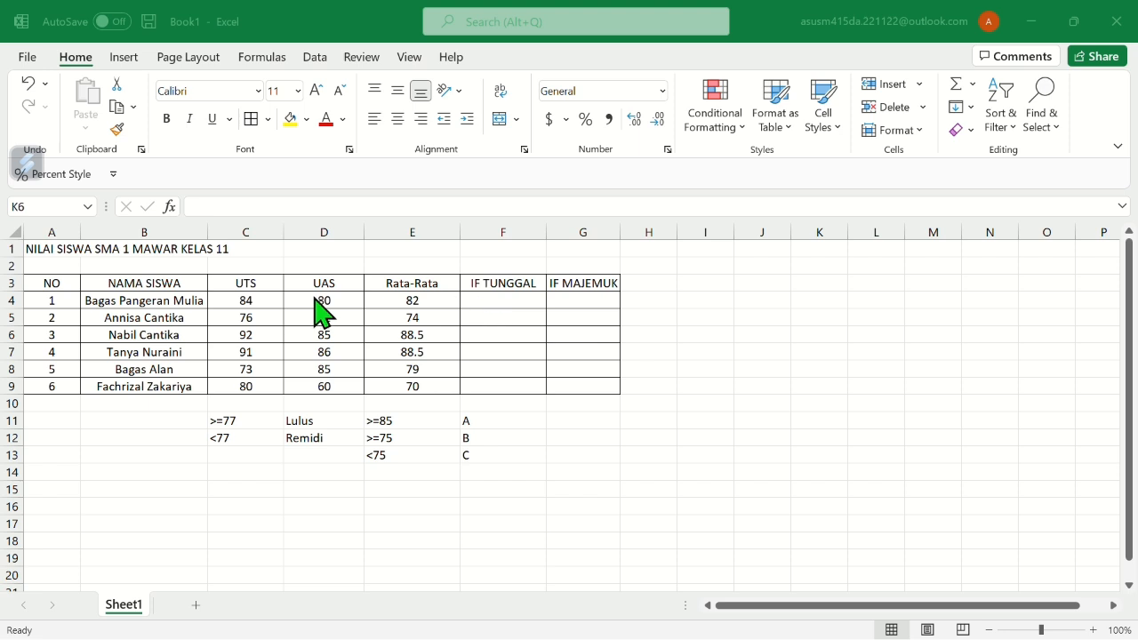
Step: Insert an IF function in cell F4 with the logical test E4>=77
{"action": "left_click", "coordinate": [476, 298]}
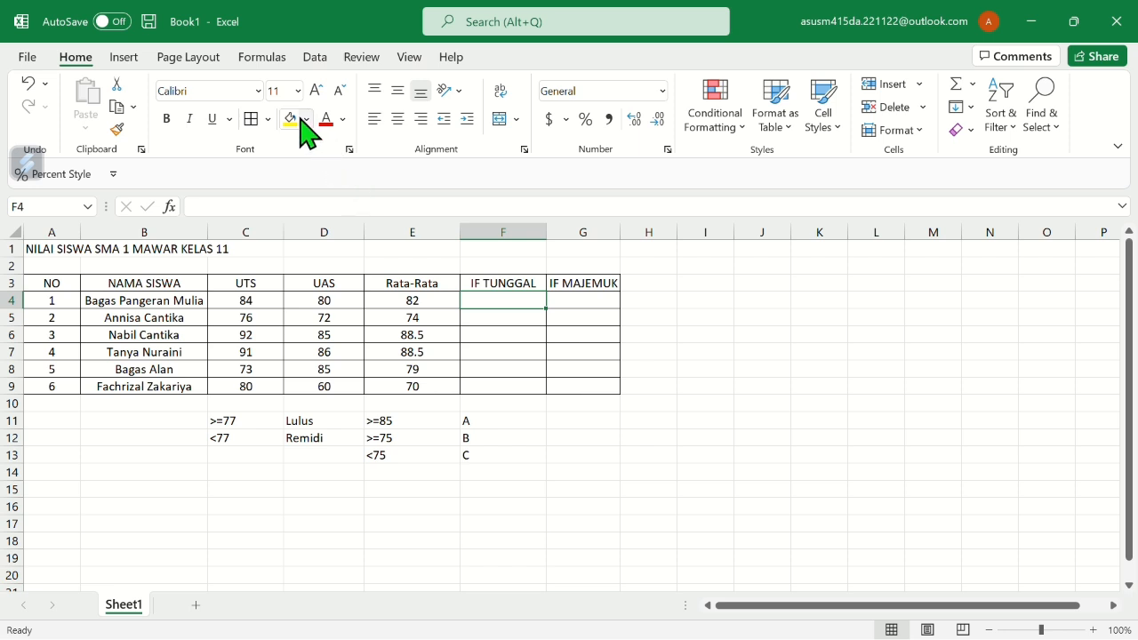
{"action": "left_click", "coordinate": [262, 67]}
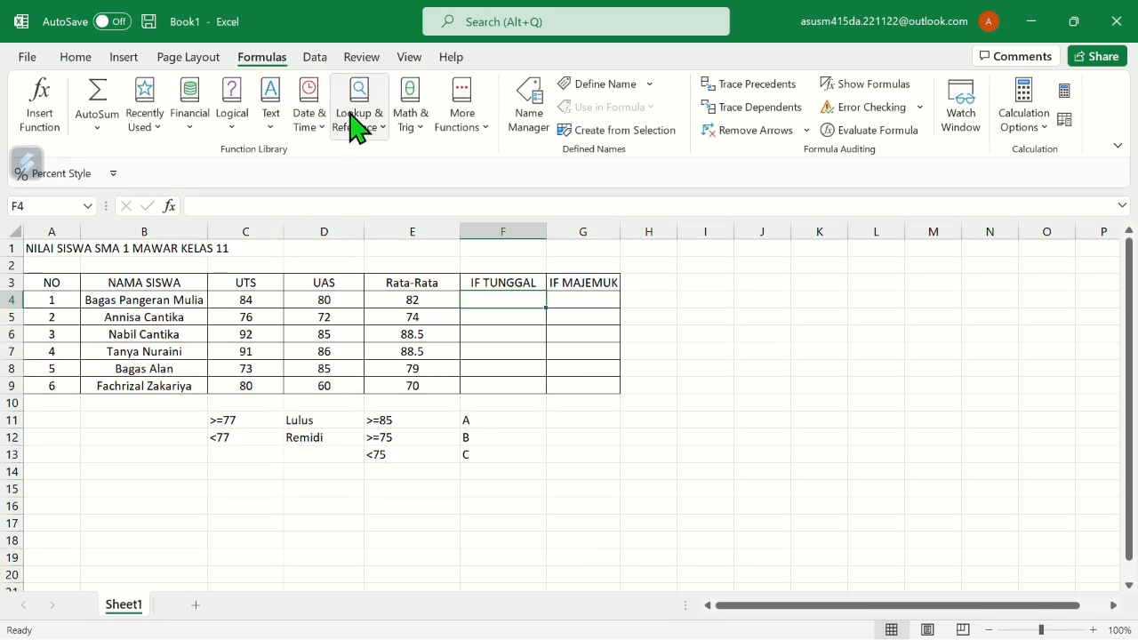
{"action": "left_click", "coordinate": [235, 139]}
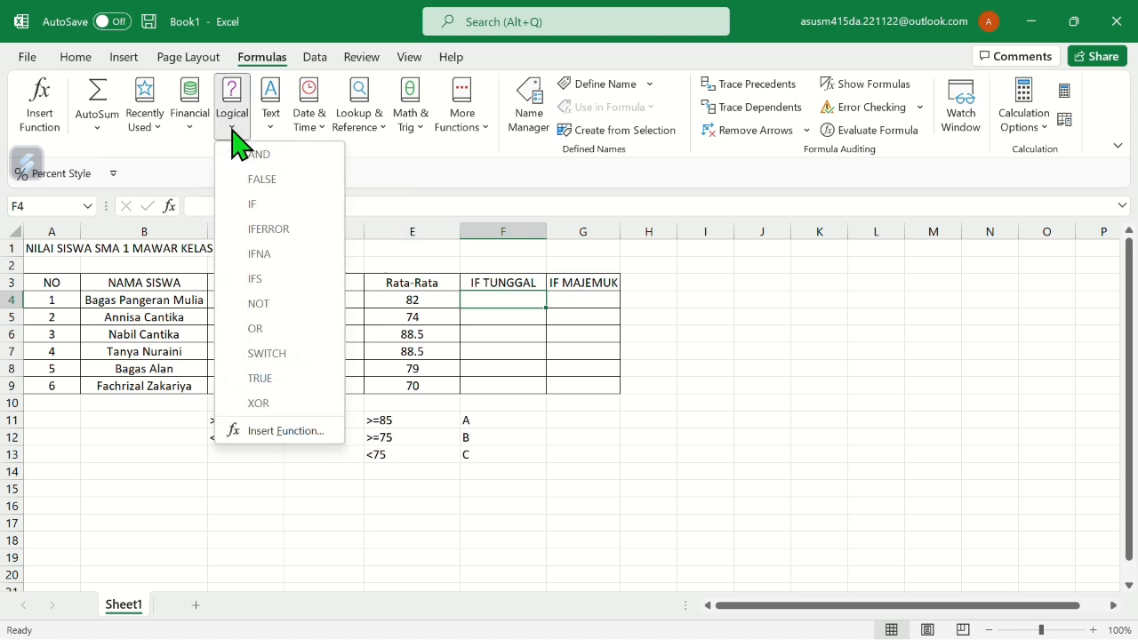
{"action": "left_click", "coordinate": [276, 204]}
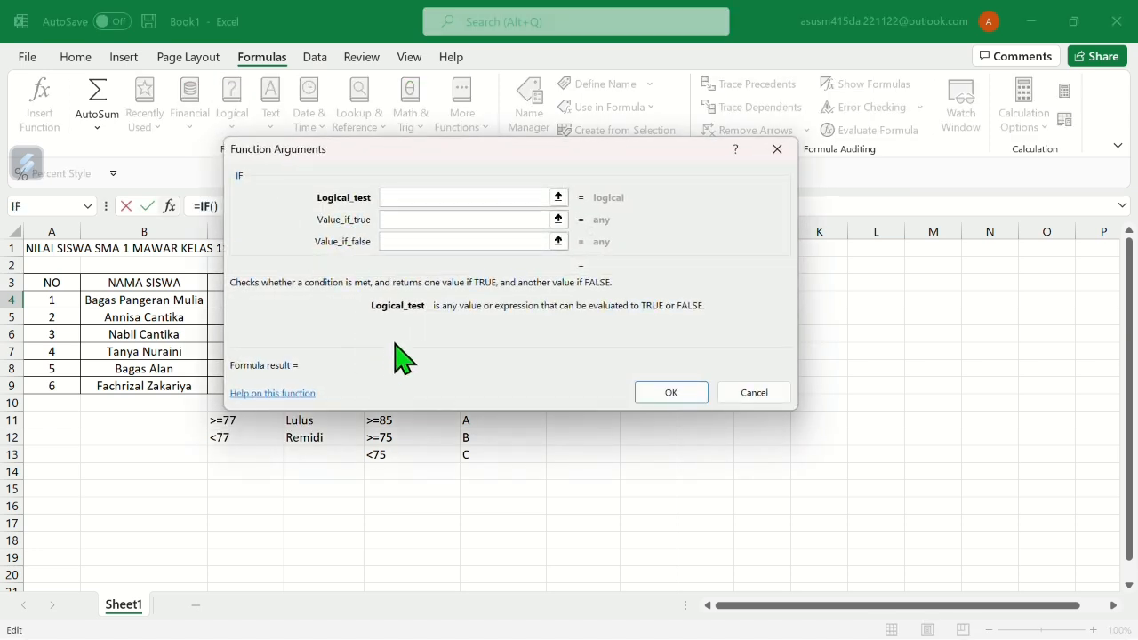
{"action": "left_click_drag", "start_coordinate": [447, 147], "coordinate": [686, 146]}
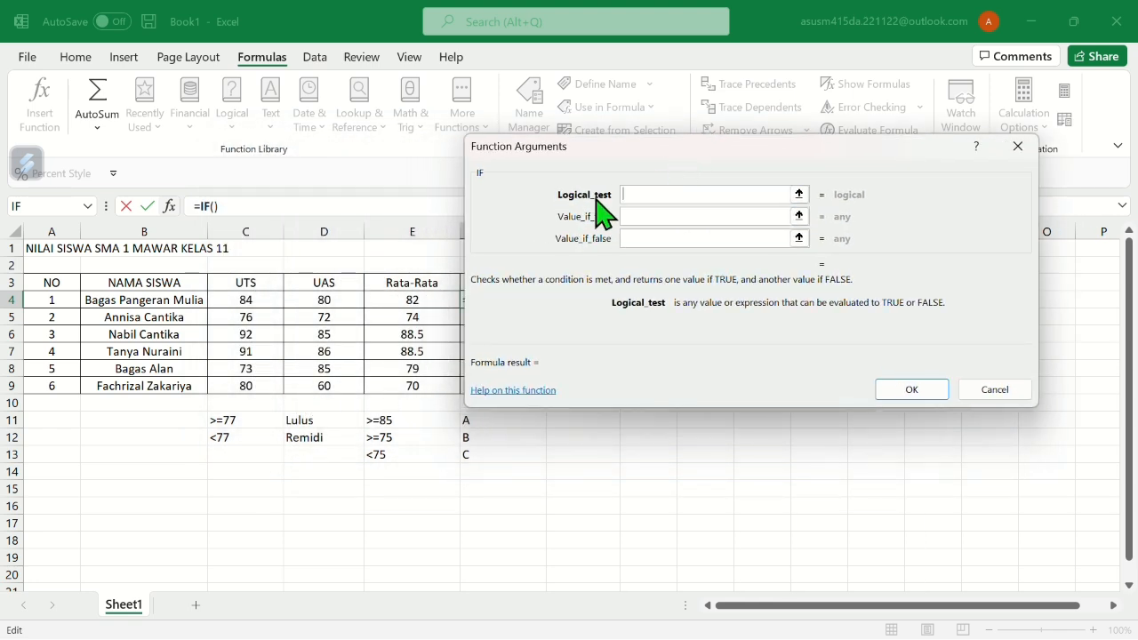
{"action": "left_click", "coordinate": [436, 307]}
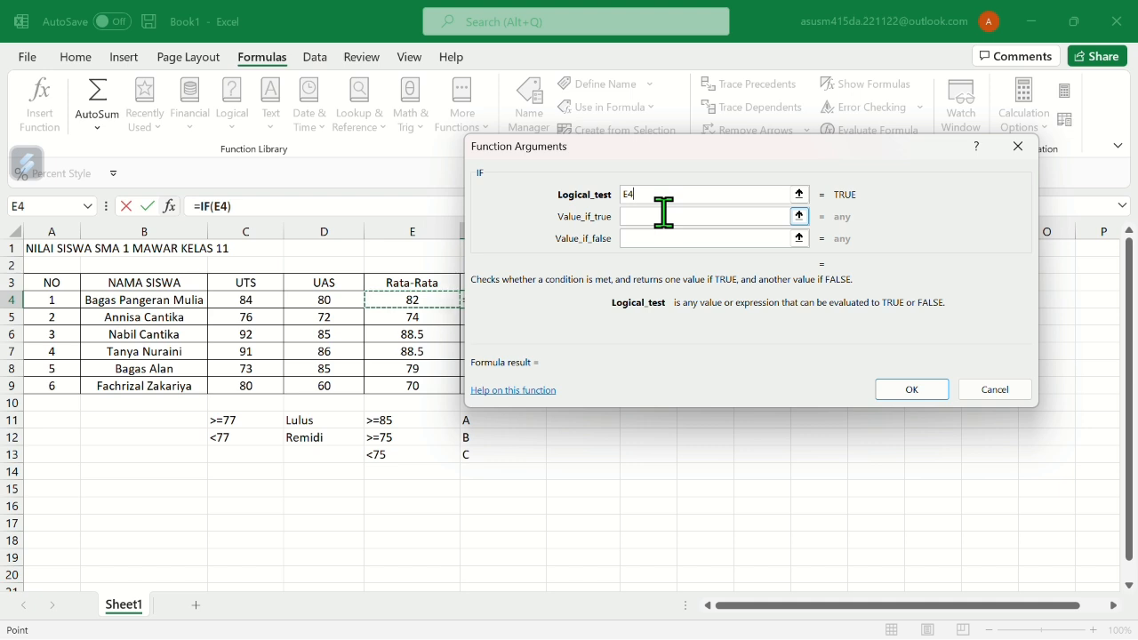
{"action": "type", "text": ">="}
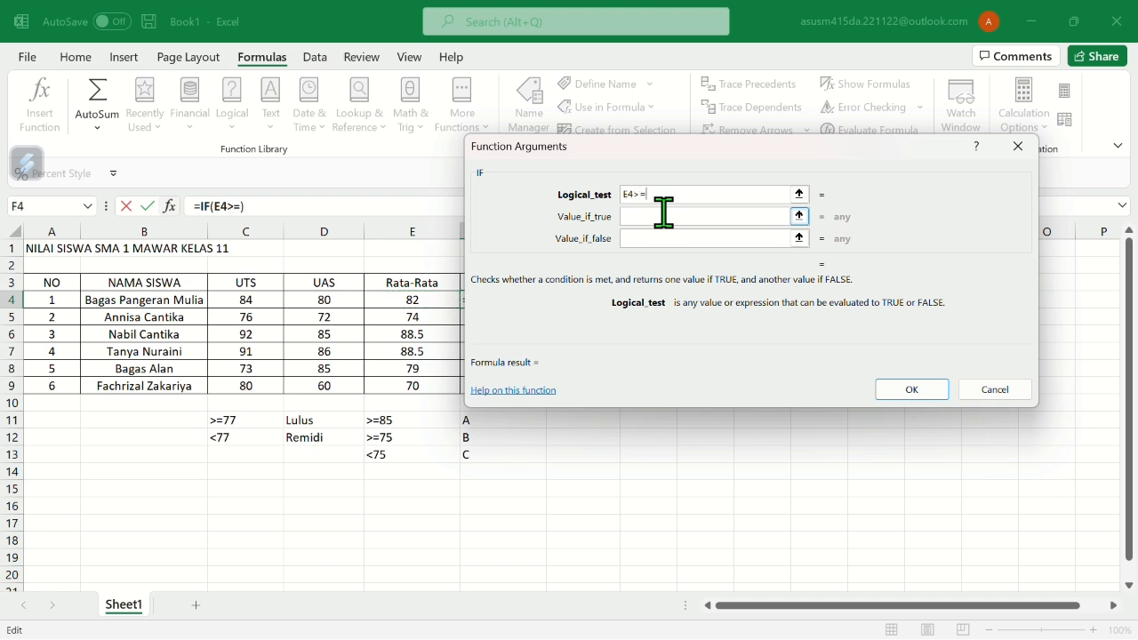
{"action": "type", "text": "77"}
Step: Make the IF formula return "Lulus" when true and "Remidi" when false, and fill it down from F4 to F9
{"action": "left_click", "coordinate": [640, 218]}
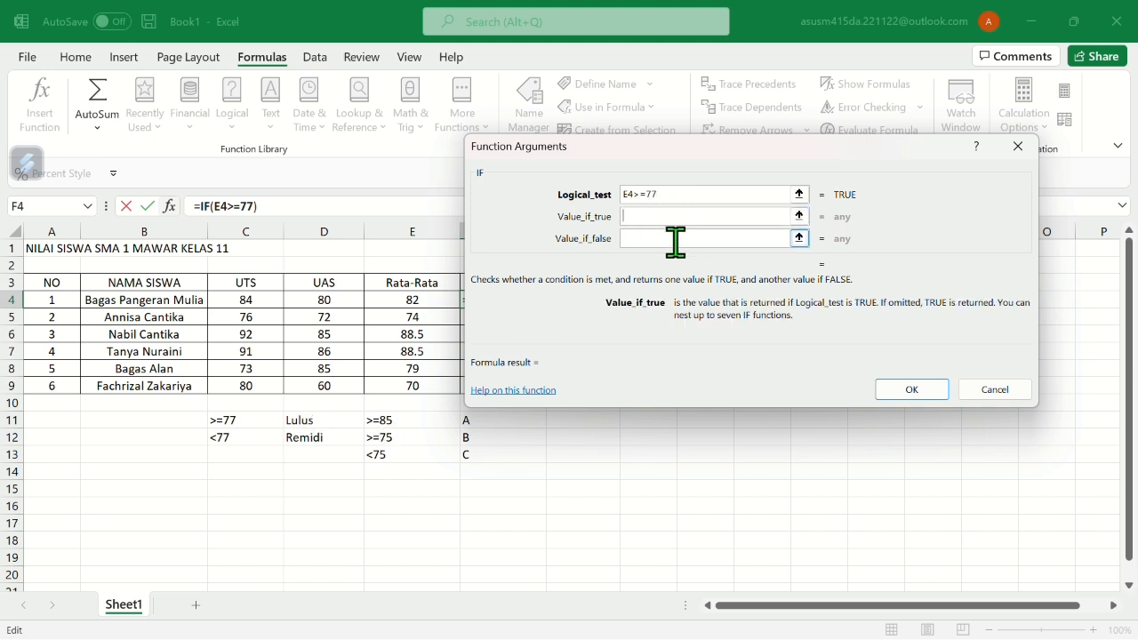
{"action": "type", "text": "Lulus"}
{"action": "left_click", "coordinate": [671, 240]}
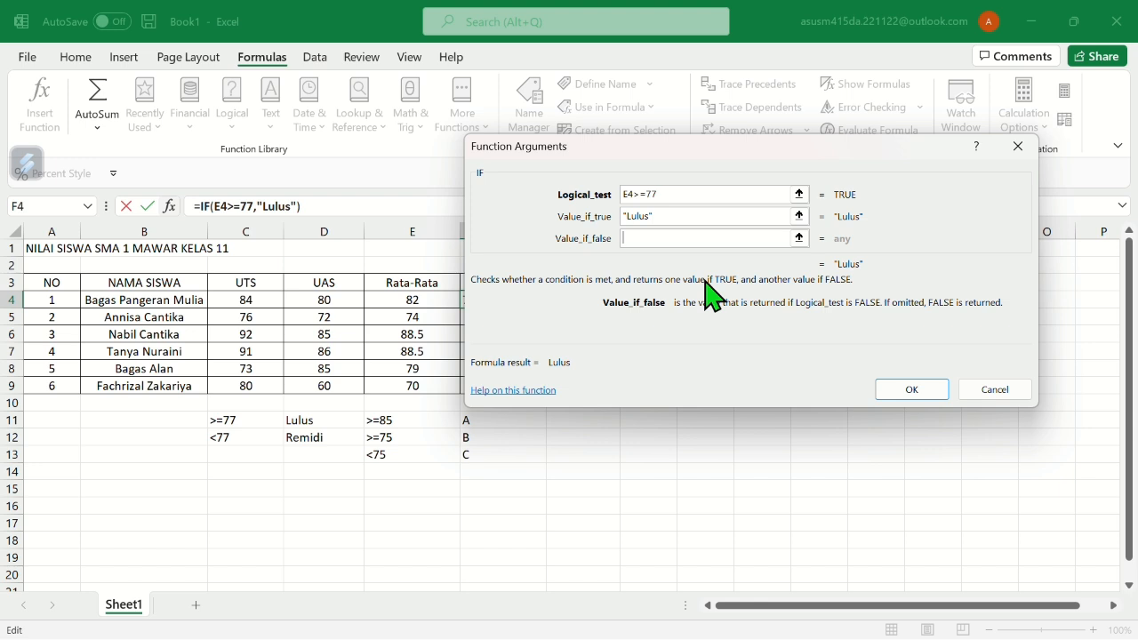
{"action": "type", "text": "Remidi"}
{"action": "left_click", "coordinate": [902, 396]}
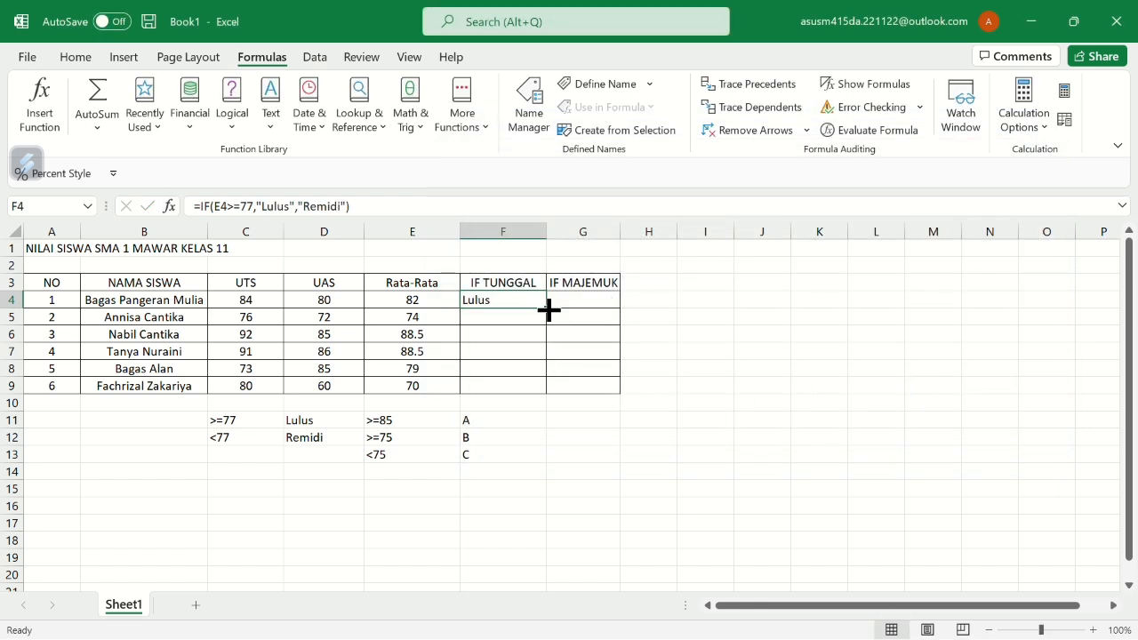
{"action": "left_click_drag", "start_coordinate": [549, 308], "coordinate": [536, 389]}
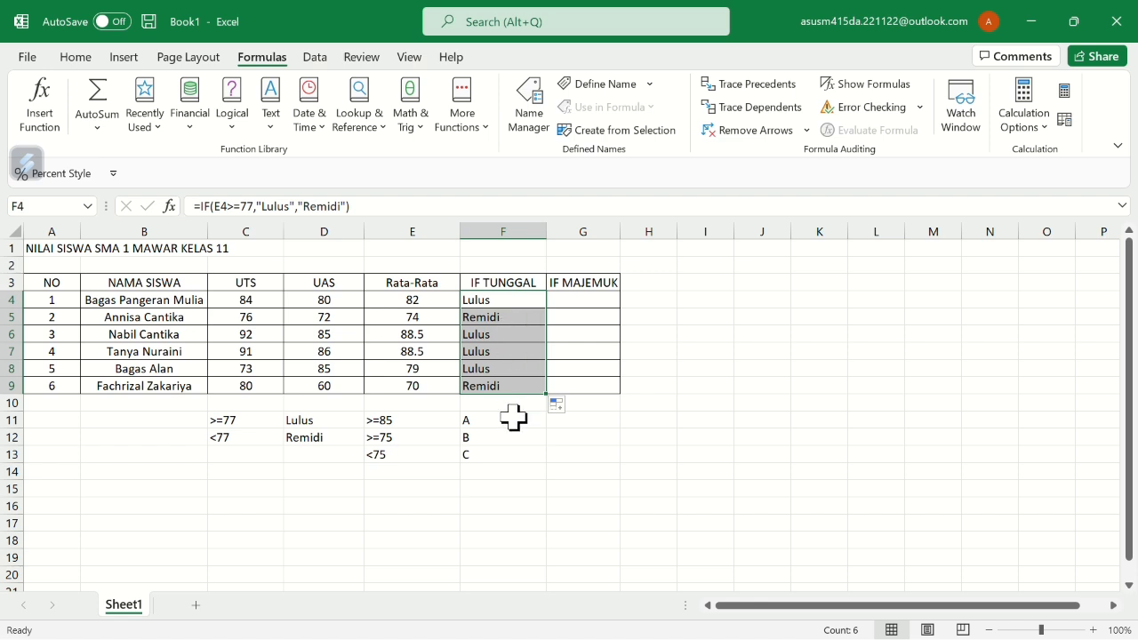
Step: Insert an IFS function in cell G4 with the first condition E4>=85 returning "A"
{"action": "left_click", "coordinate": [607, 305]}
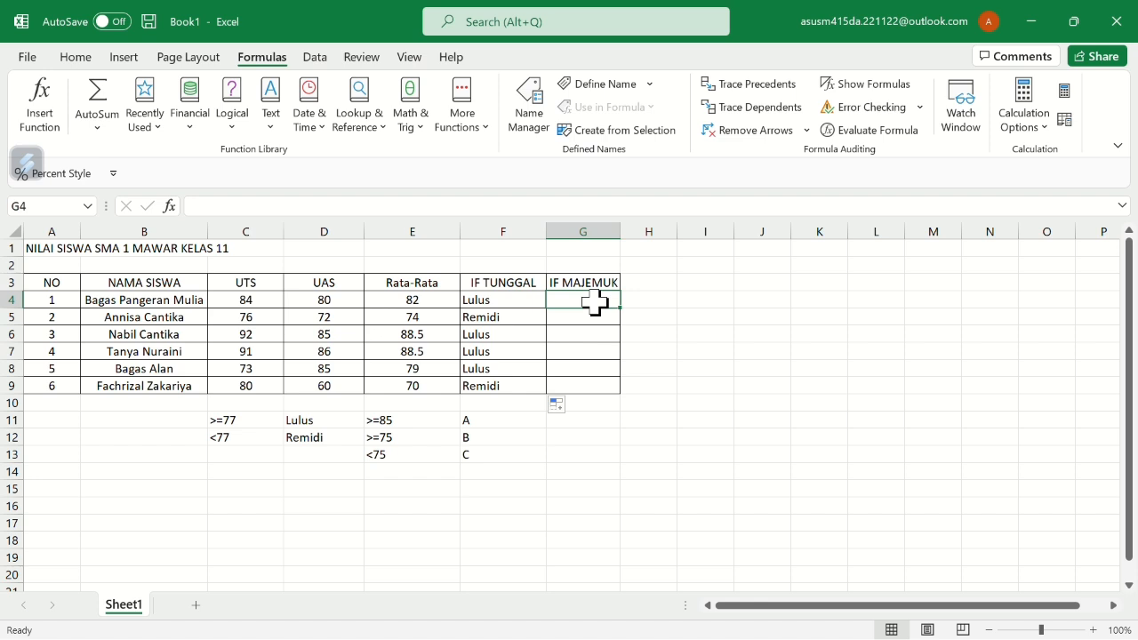
{"action": "left_click", "coordinate": [237, 135]}
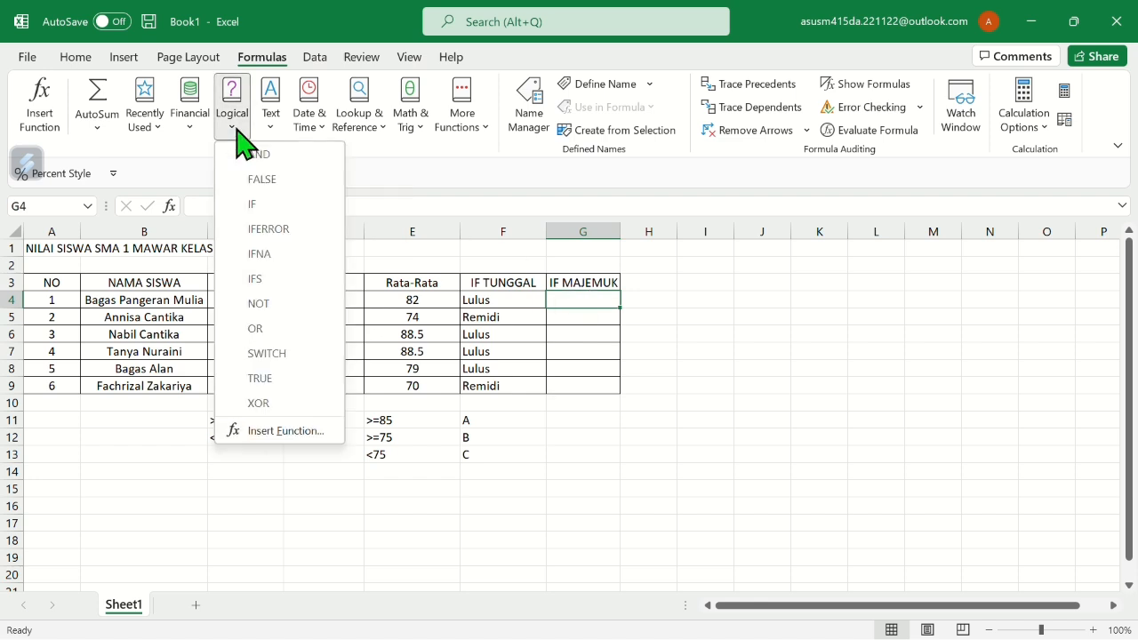
{"action": "left_click", "coordinate": [295, 279]}
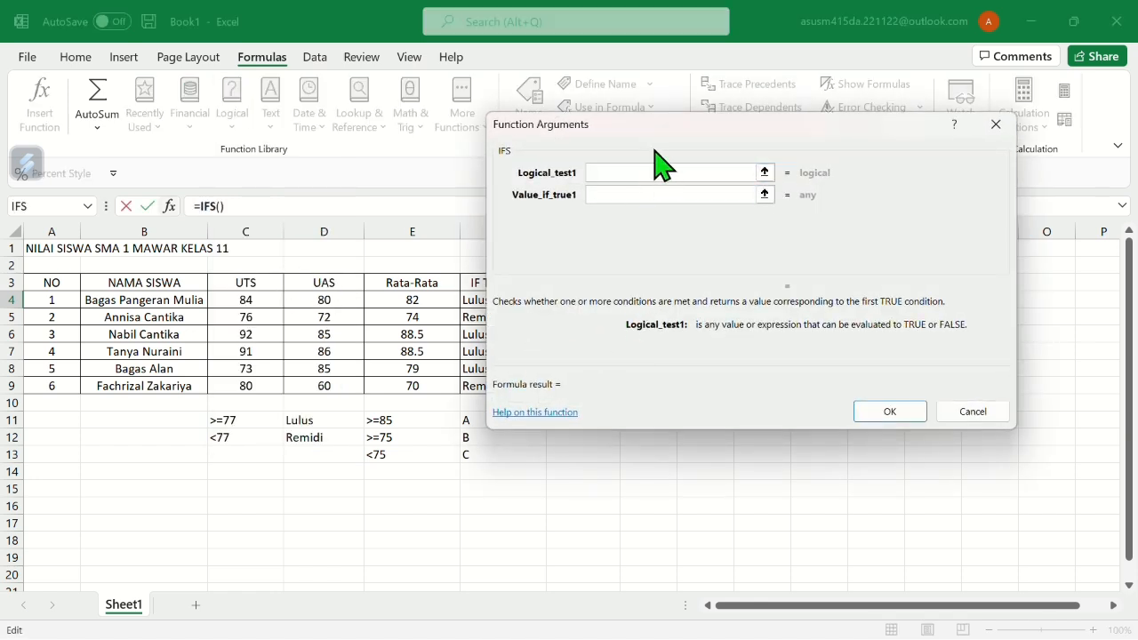
{"action": "left_click", "coordinate": [421, 305]}
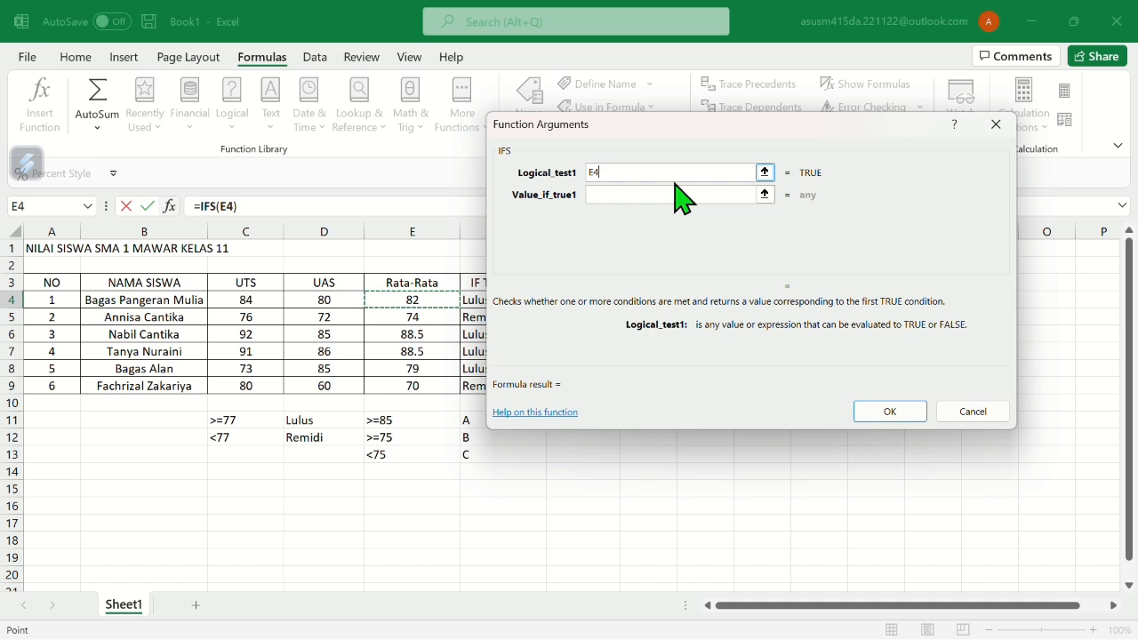
{"action": "type", "text": ">"}
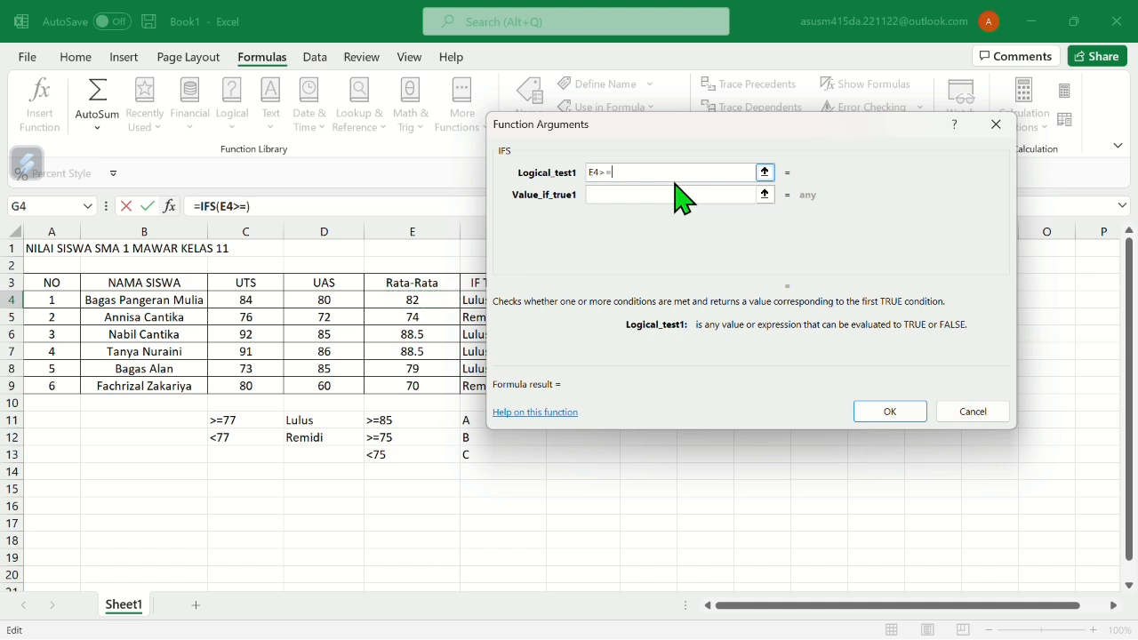
{"action": "type", "text": "=85"}
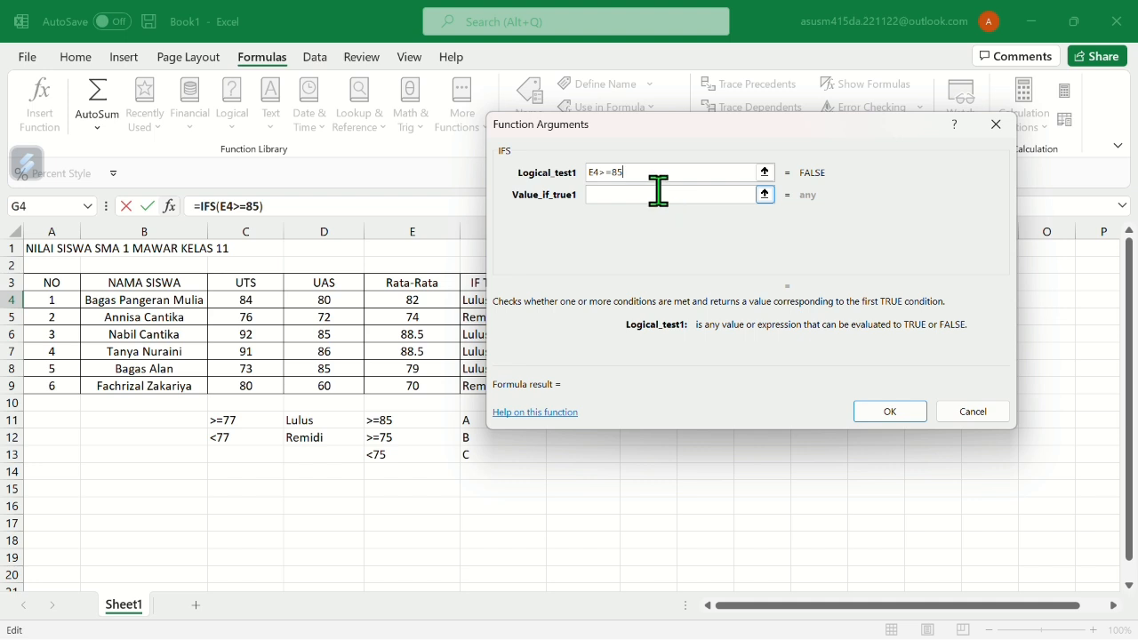
{"action": "left_click", "coordinate": [656, 194]}
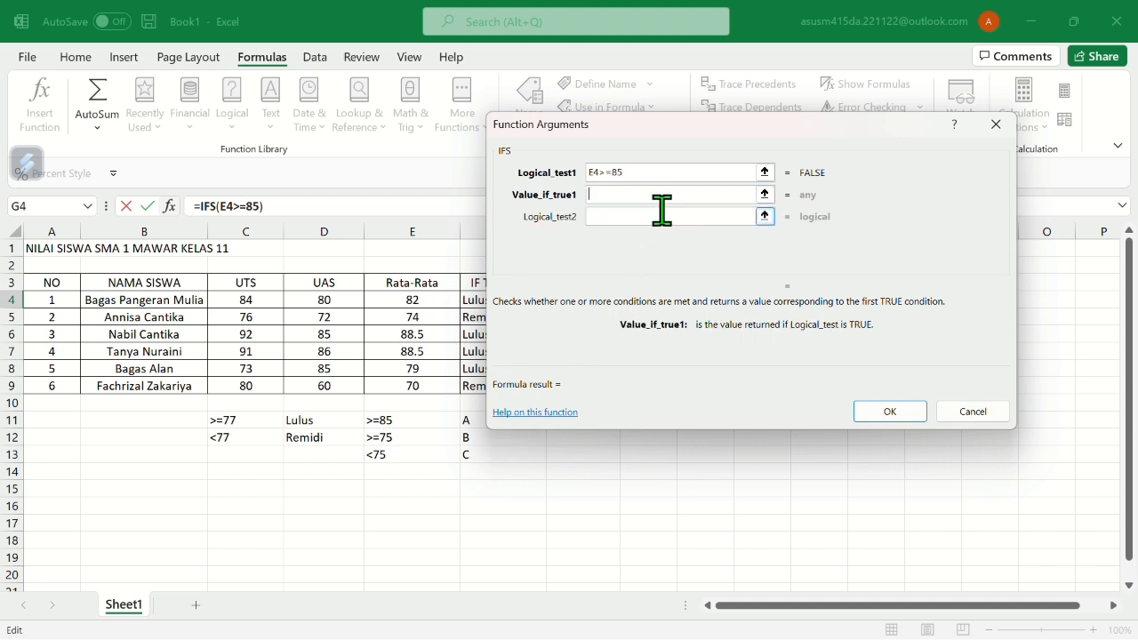
{"action": "type", "text": "A"}
Step: Add a second IFS condition, E4>=75, that returns "B"
{"action": "left_click", "coordinate": [661, 217]}
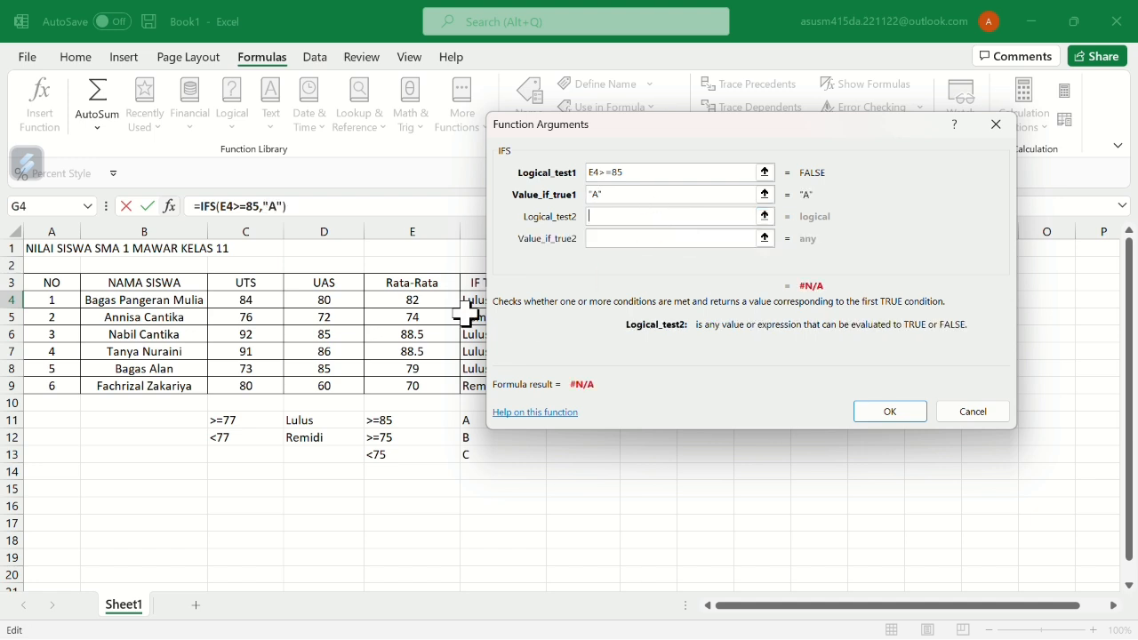
{"action": "left_click", "coordinate": [377, 304]}
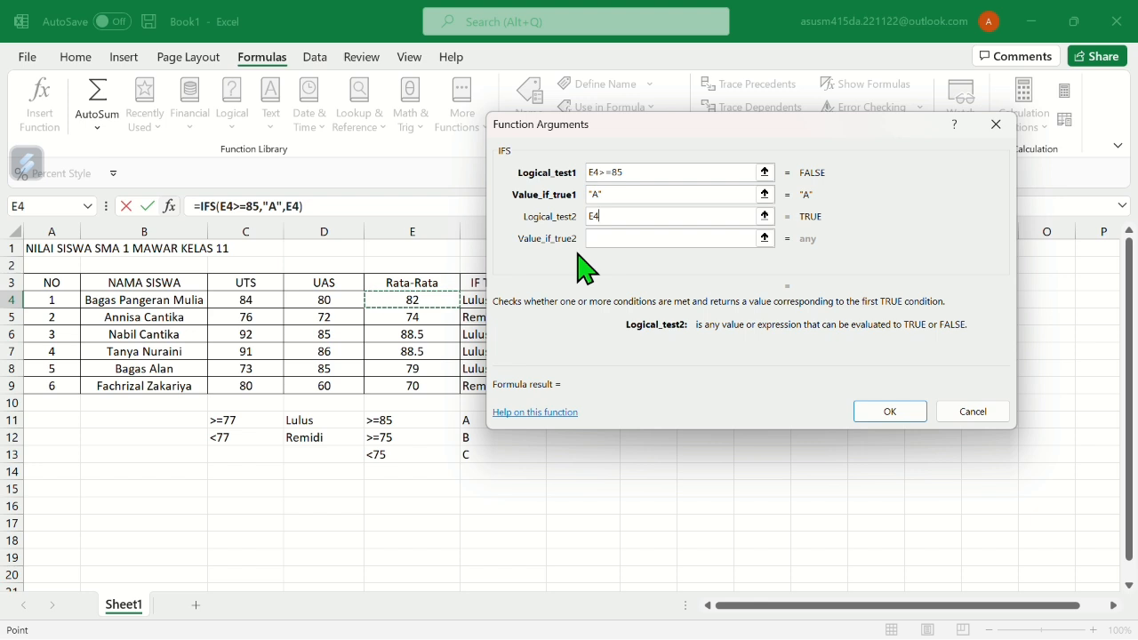
{"action": "type", "text": ">"}
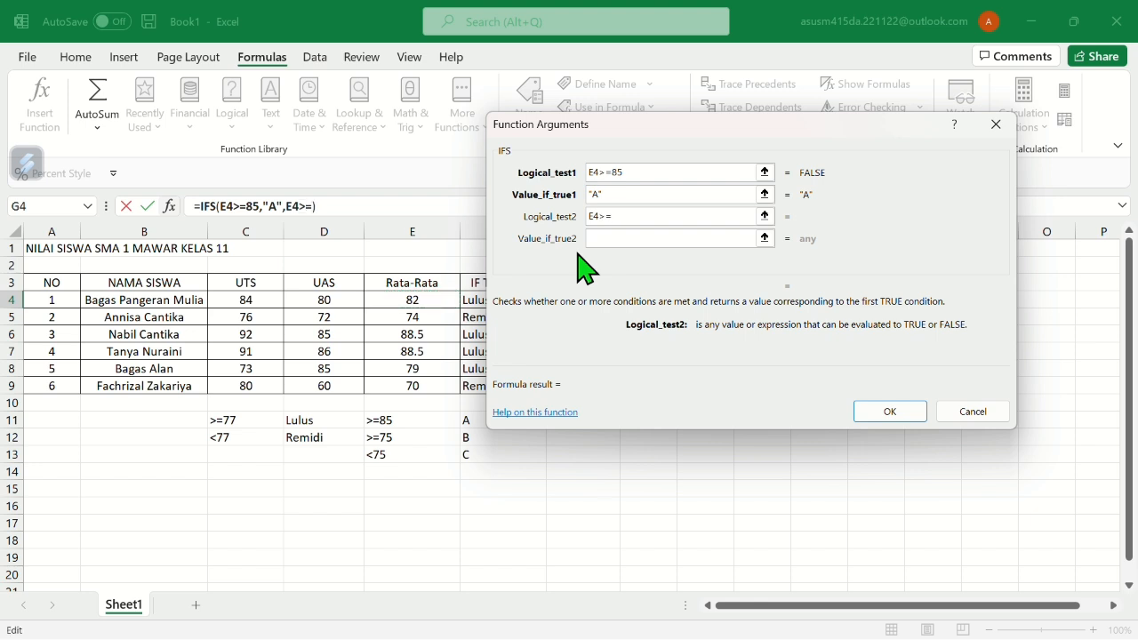
{"action": "type", "text": "=75"}
{"action": "left_click", "coordinate": [641, 239]}
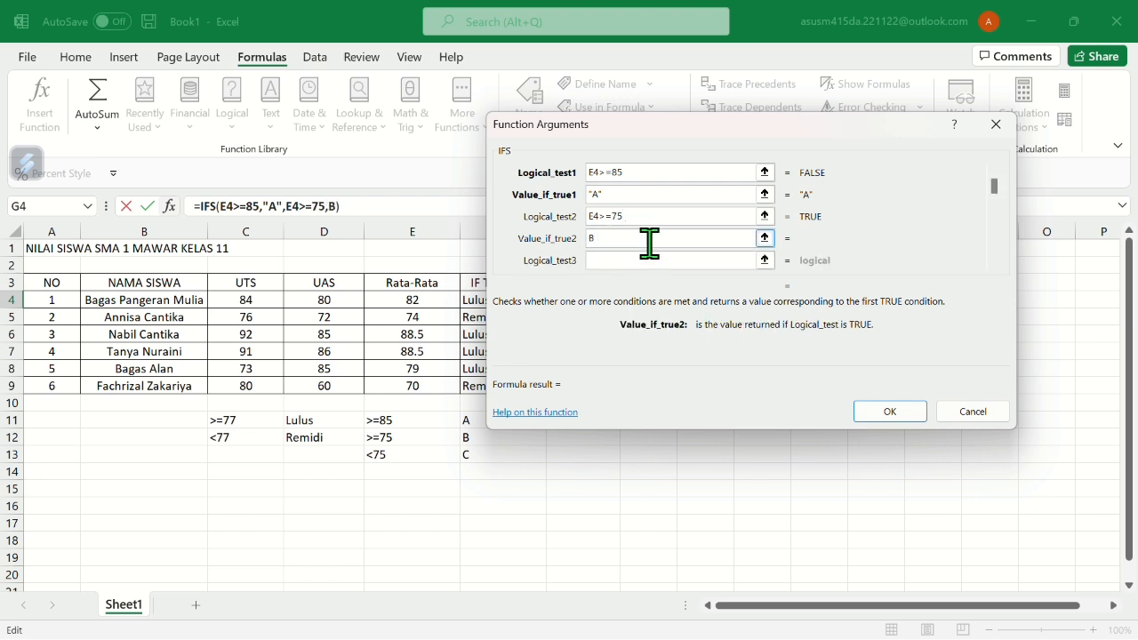
Step: Add a third IFS condition, E4<75, returning "C", and fill the completed formula down from G4 to G9
{"action": "left_click", "coordinate": [650, 259]}
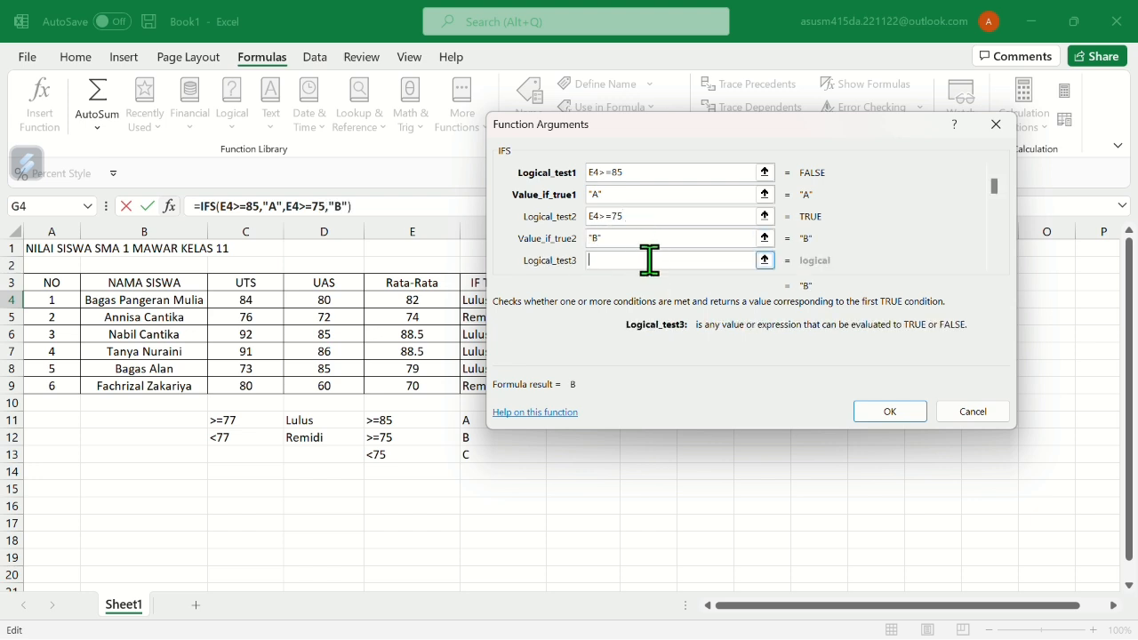
{"action": "left_click", "coordinate": [380, 300]}
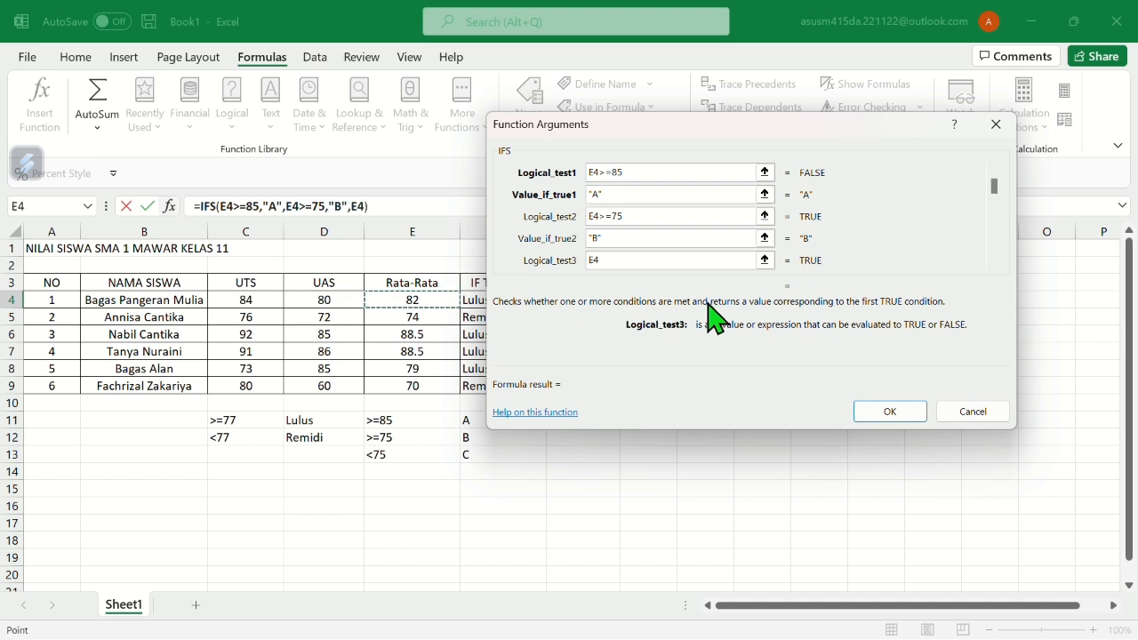
{"action": "type", "text": "<"}
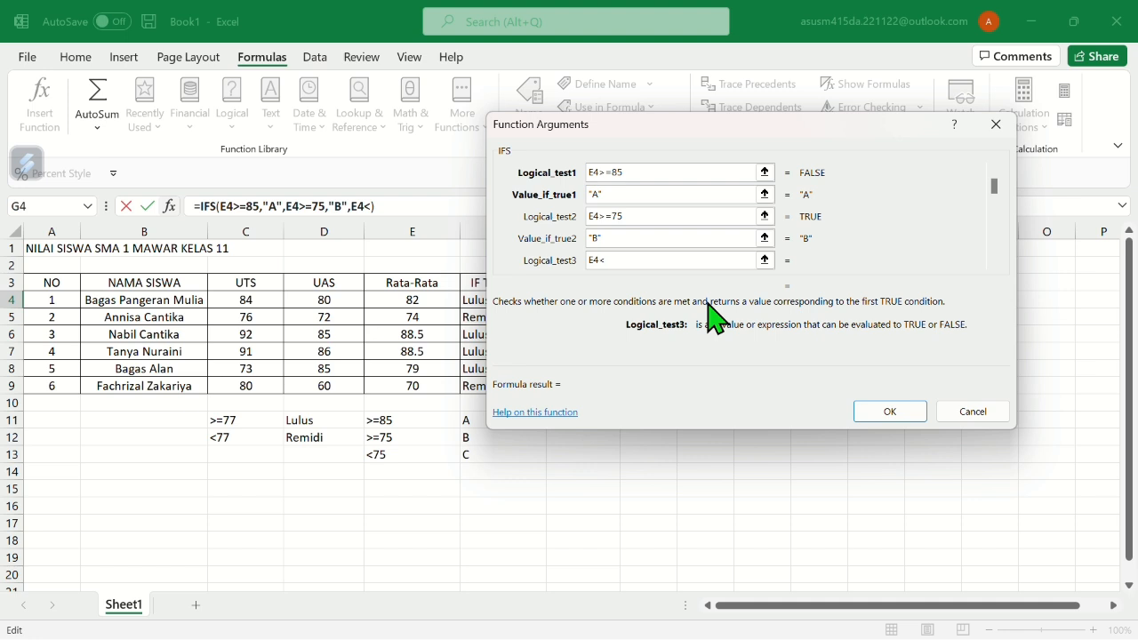
{"action": "type", "text": "75"}
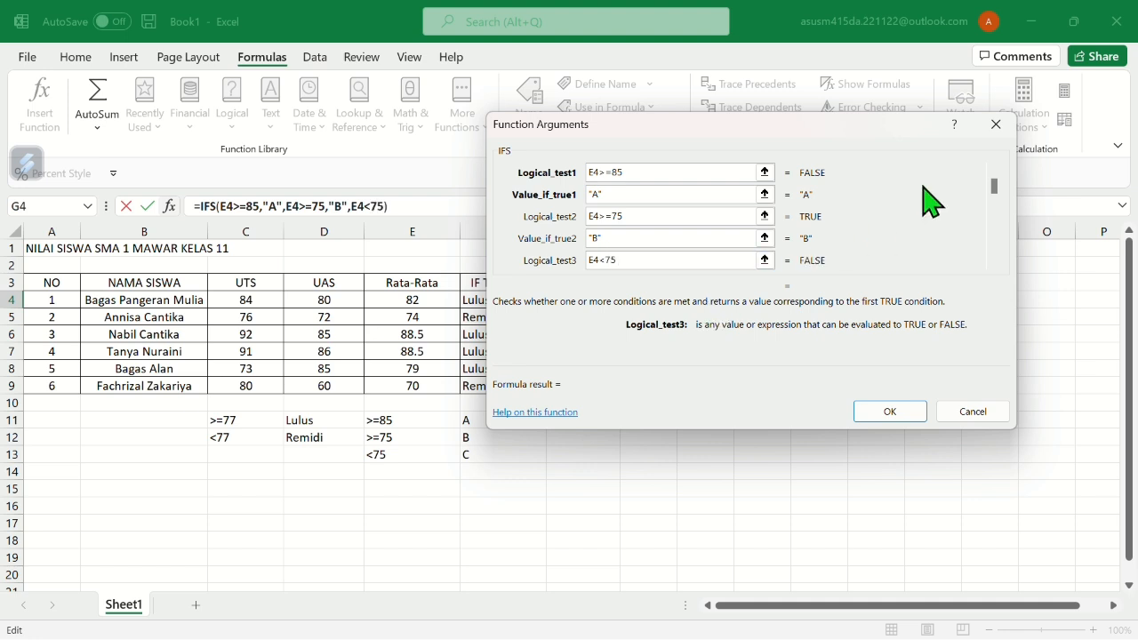
{"action": "left_click", "coordinate": [995, 262]}
{"action": "type", "text": "C"}
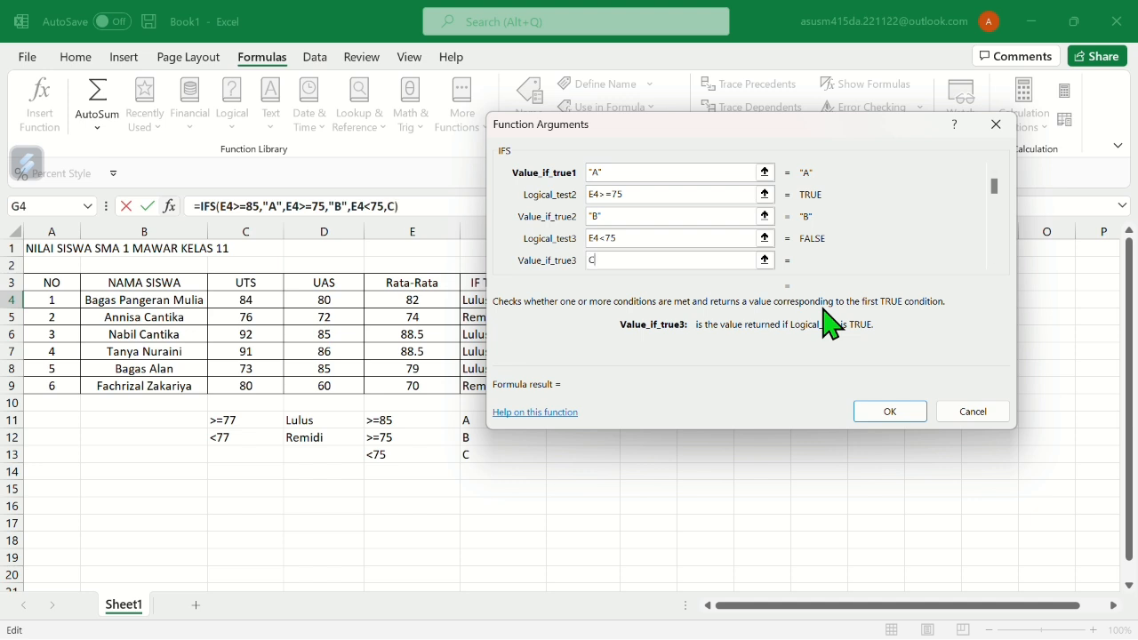
{"action": "left_click", "coordinate": [879, 412]}
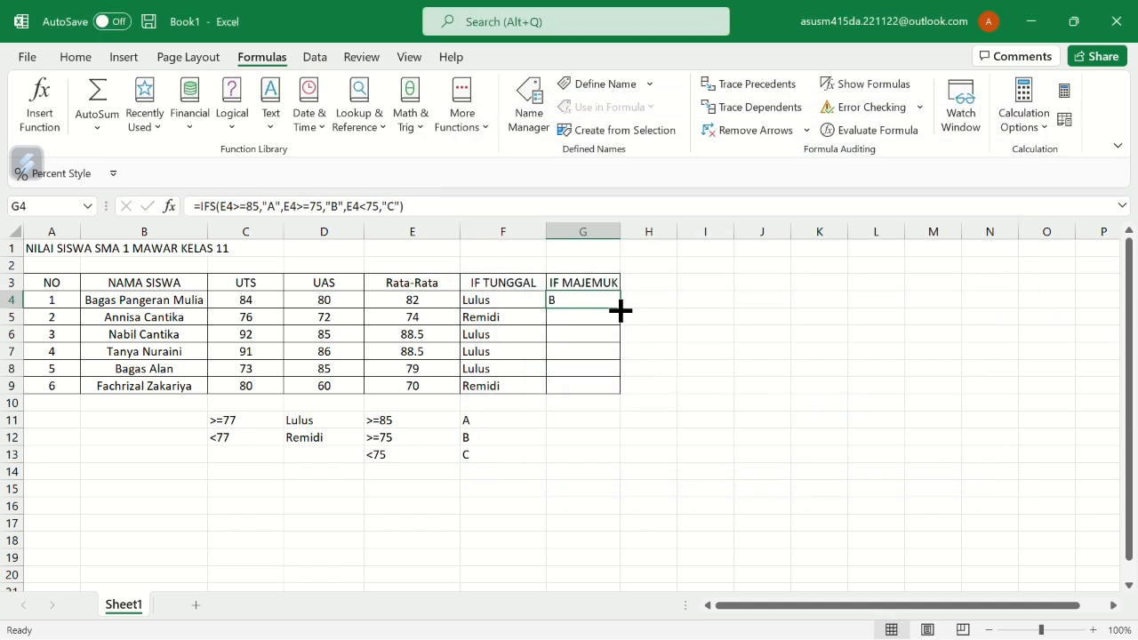
{"action": "left_click_drag", "start_coordinate": [620, 307], "coordinate": [620, 388]}
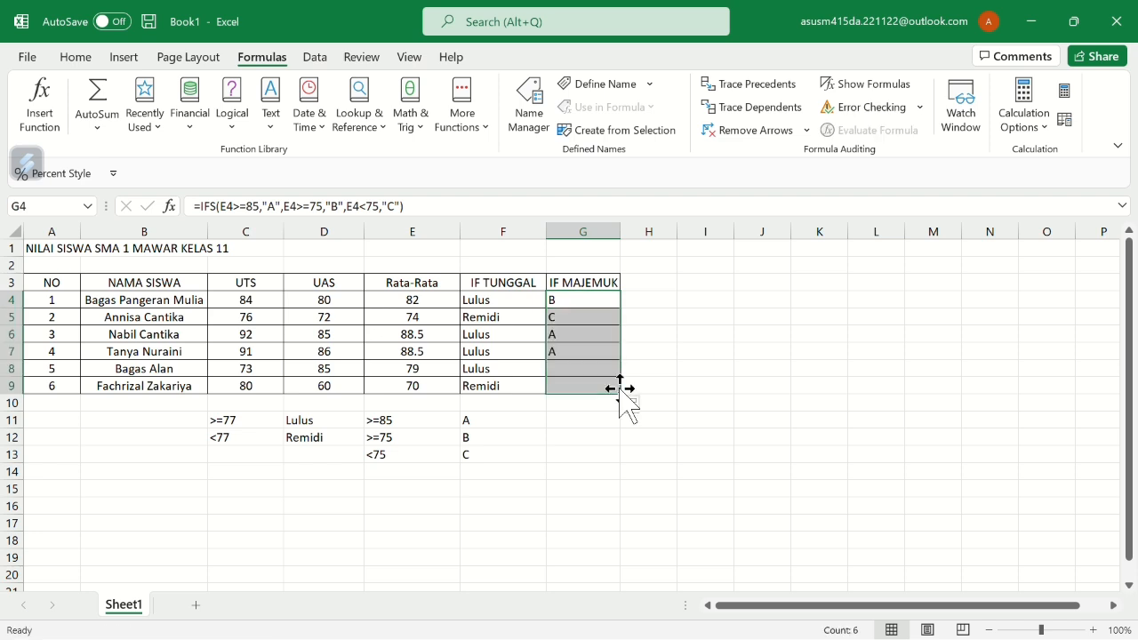